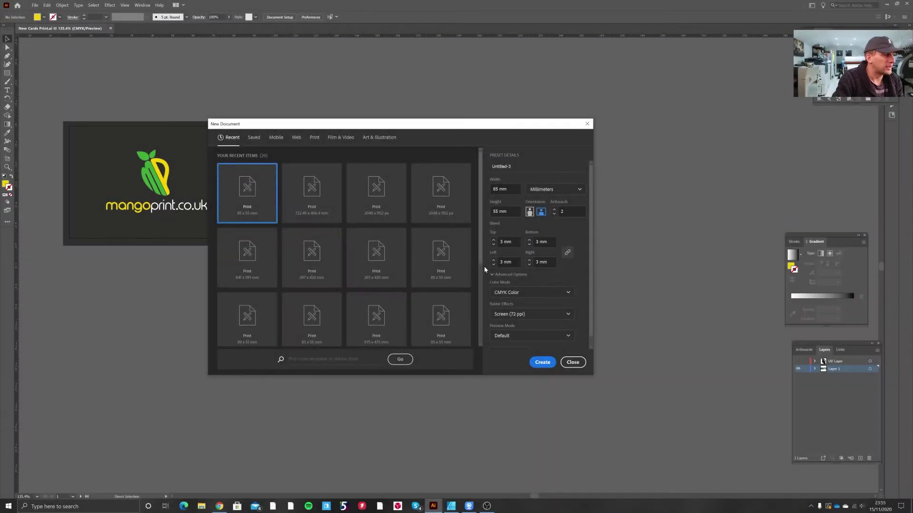
- Create an 85 × 55 mm landscape Illustrator document with two artboards and 3 mm bleed
left_click(510, 188)
key("Tab")
key("Tab")
key("Tab")
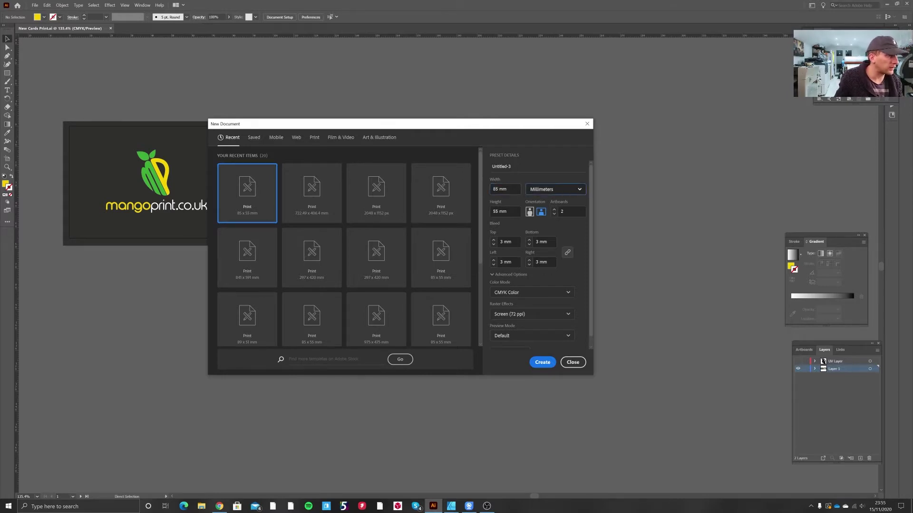
key("Tab")
key("Tab")
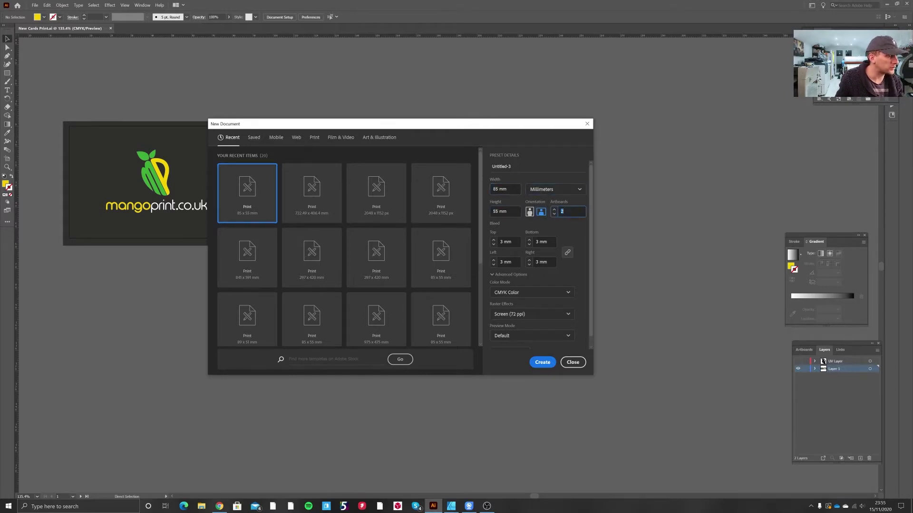
left_click(504, 242)
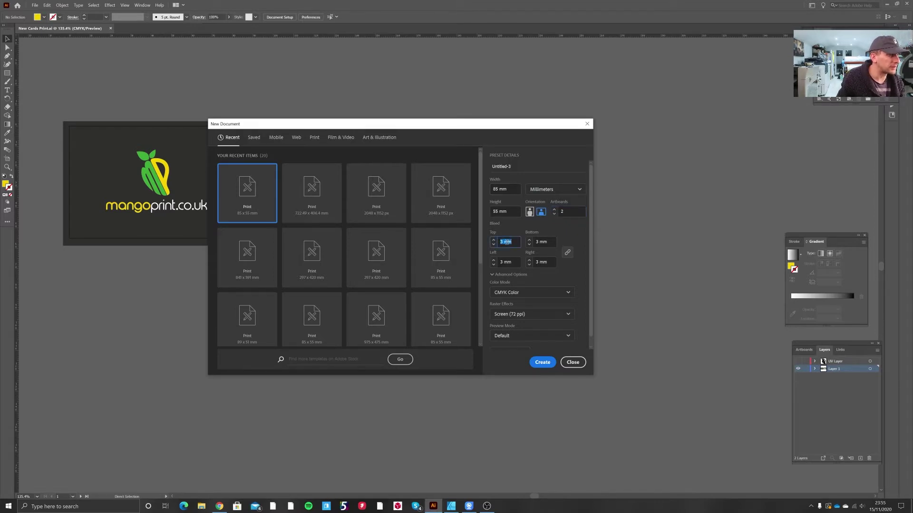
left_click(543, 364)
key("a")
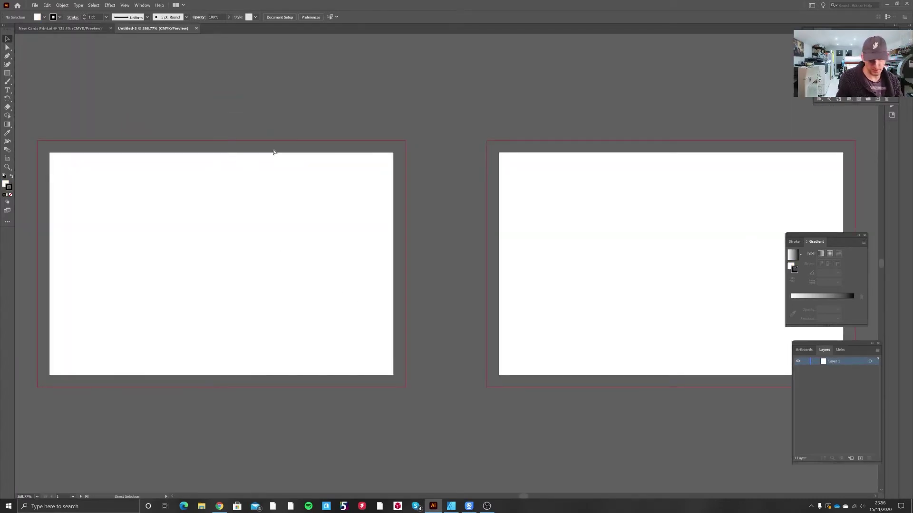
- Paste the mangoprint card artwork and move it onto the left artboard
key("ctrl+v")
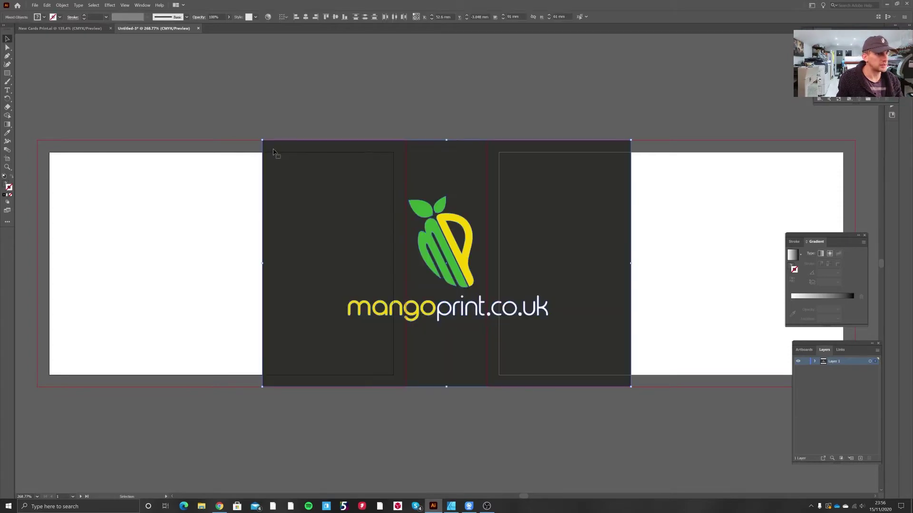
left_click_drag(272, 150, 59, 153)
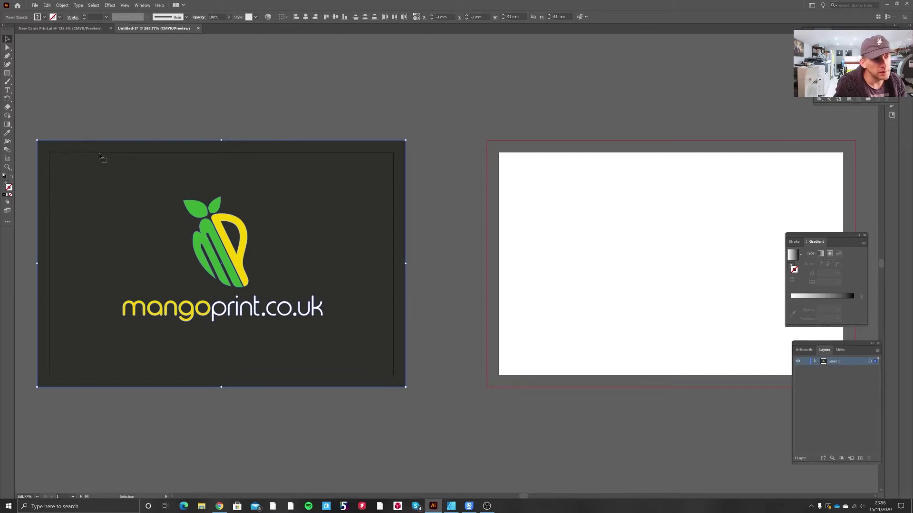
left_click(122, 119)
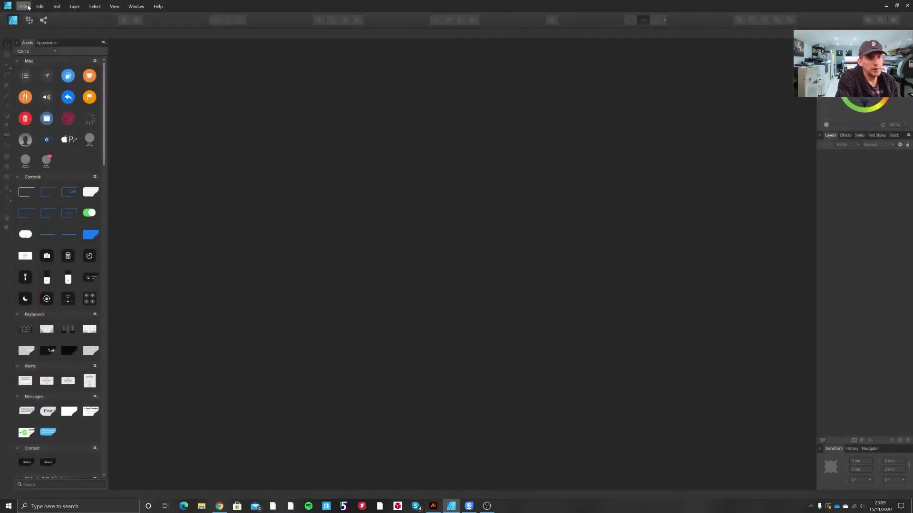
- Start a new document with an 85 × 55 mm page size
left_click(23, 6)
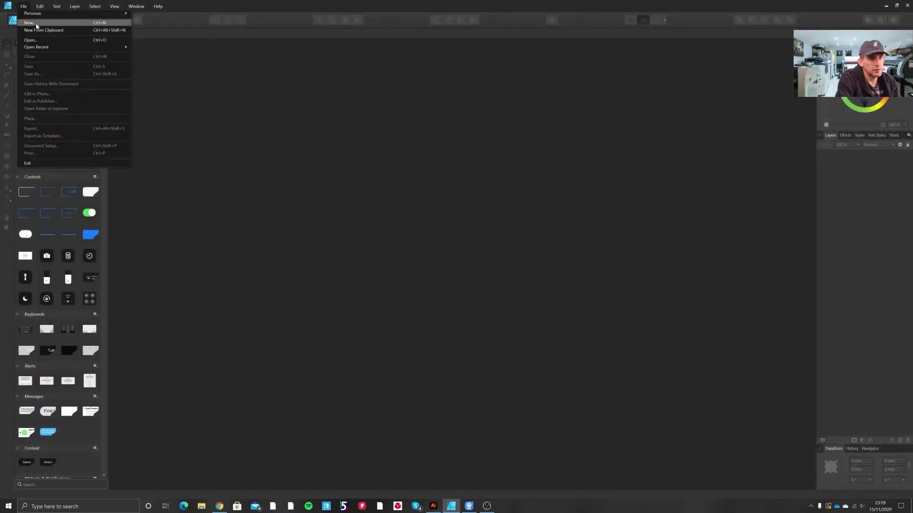
left_click(30, 23)
left_click(580, 177)
type("85")
key("Tab")
type("55")
key("Tab")
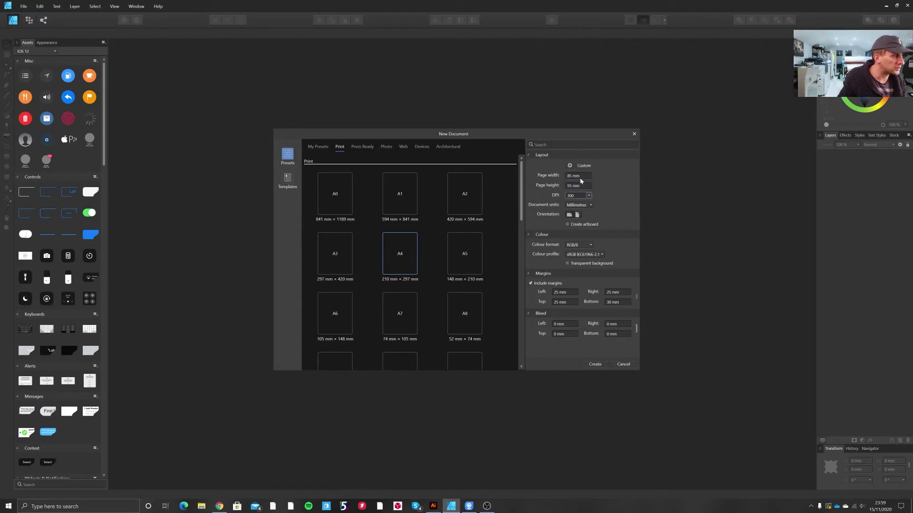
- Set all four page margins to 0 mm
left_click(571, 293)
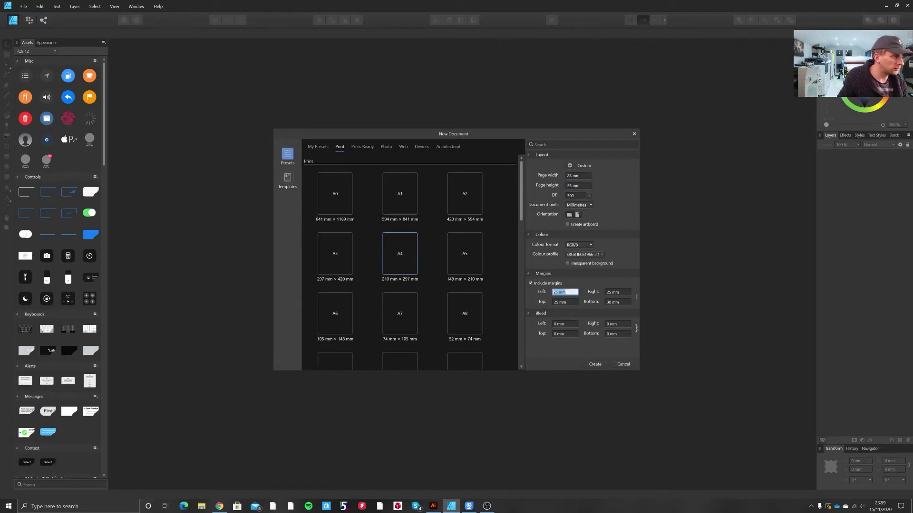
type("0")
key("Tab")
type("0")
key("Tab")
type("0")
key("Tab")
type("0")
key("Tab")
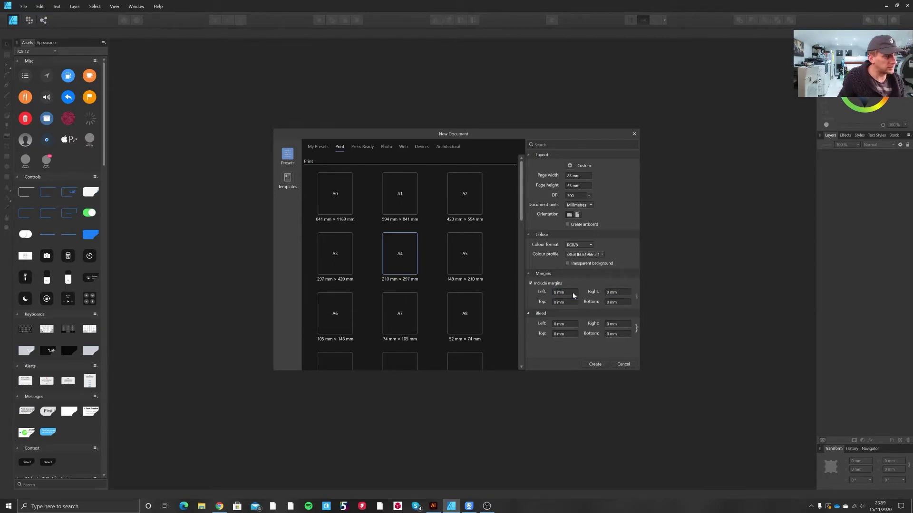
- Add 3 mm bleed on every side, choose CMYK/8 colour, and create the document
left_click(566, 324)
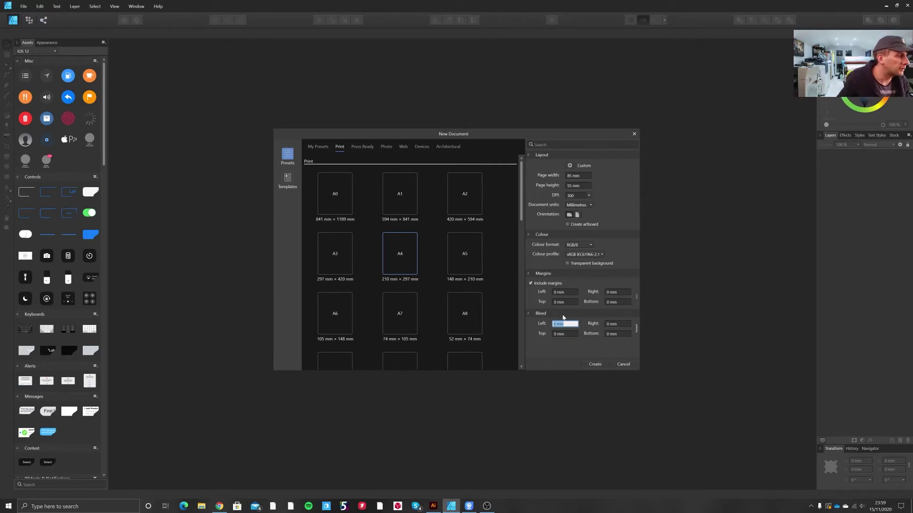
type("3")
key("Tab")
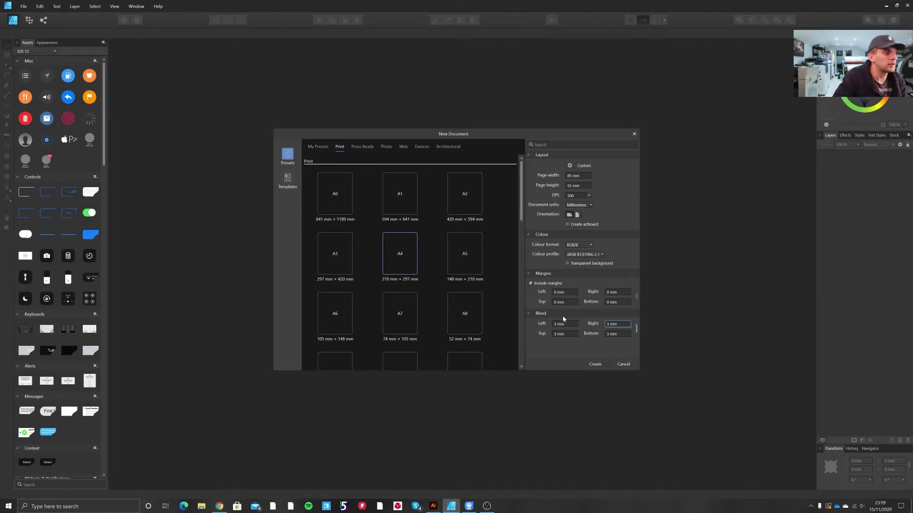
left_click(580, 246)
left_click(582, 294)
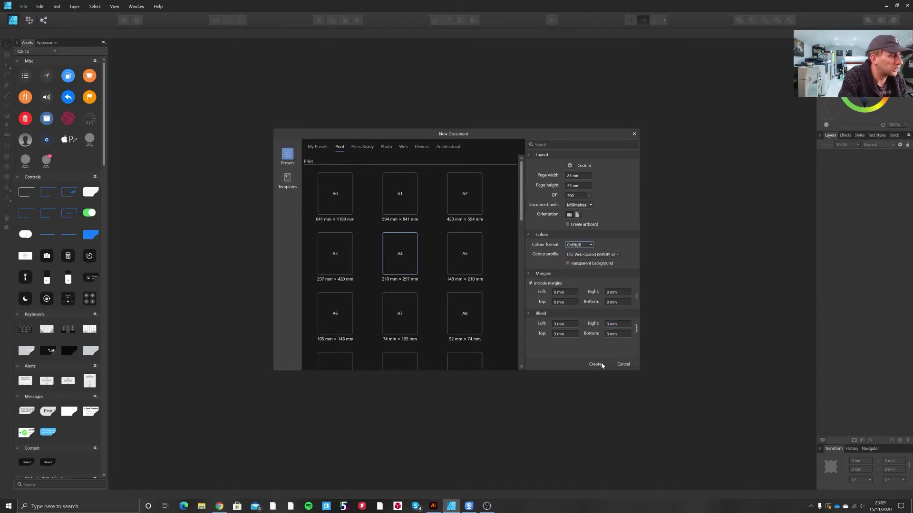
left_click(595, 364)
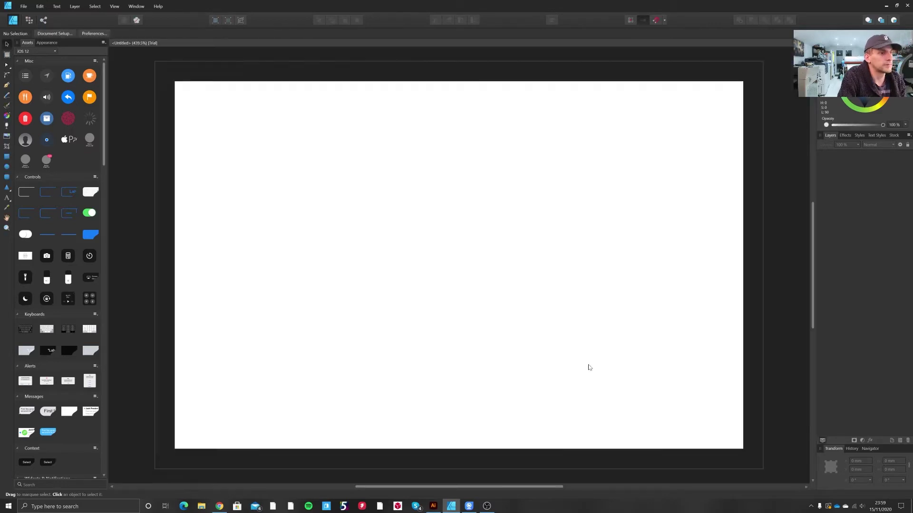
- Turn the page into Artboard1 and add a second artboard beside it
key("ctrl+2")
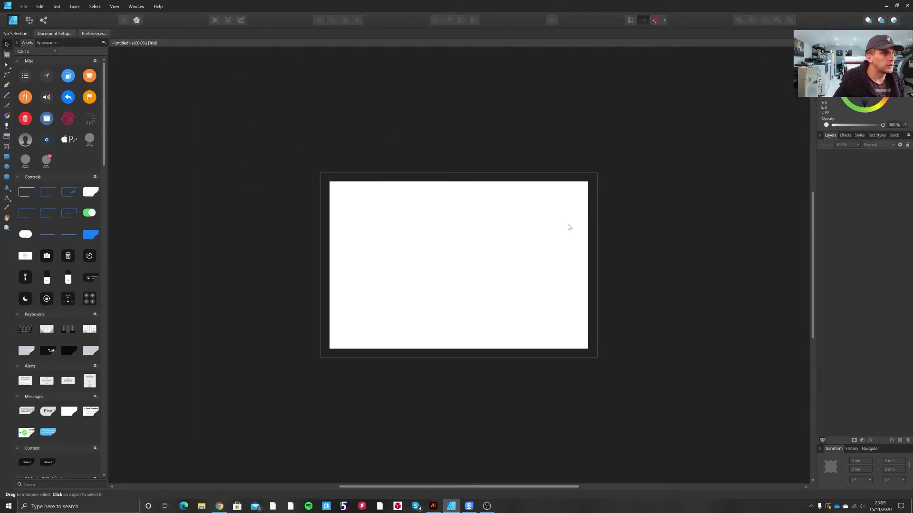
left_click(7, 54)
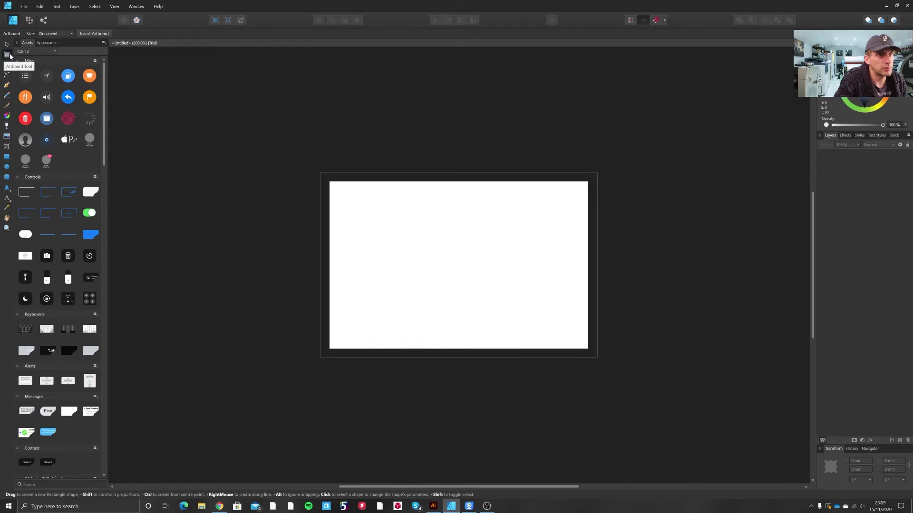
left_click(102, 34)
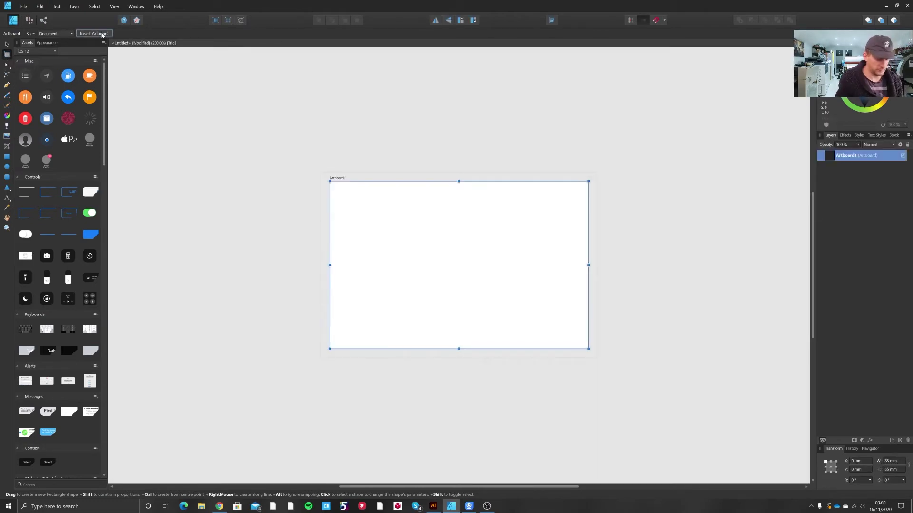
key("ctrl+1")
left_click(94, 33)
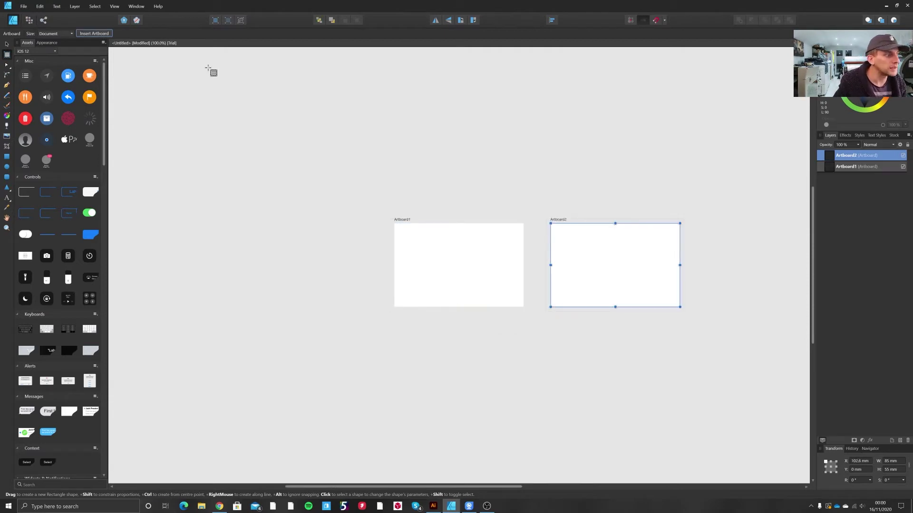
- Keep the second artboard level with the first by undoing its move, then paste the logo design
key("v")
left_click(392, 140)
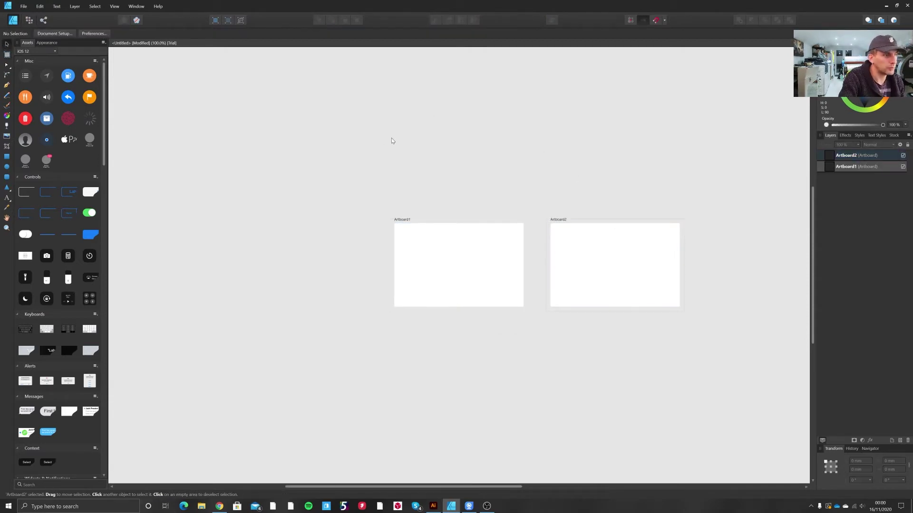
left_click(598, 221)
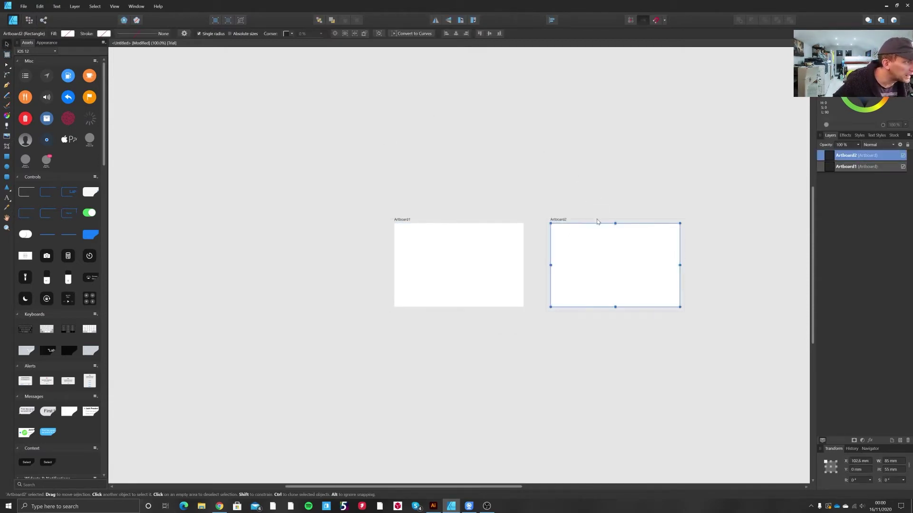
left_click_drag(663, 233, 739, 283)
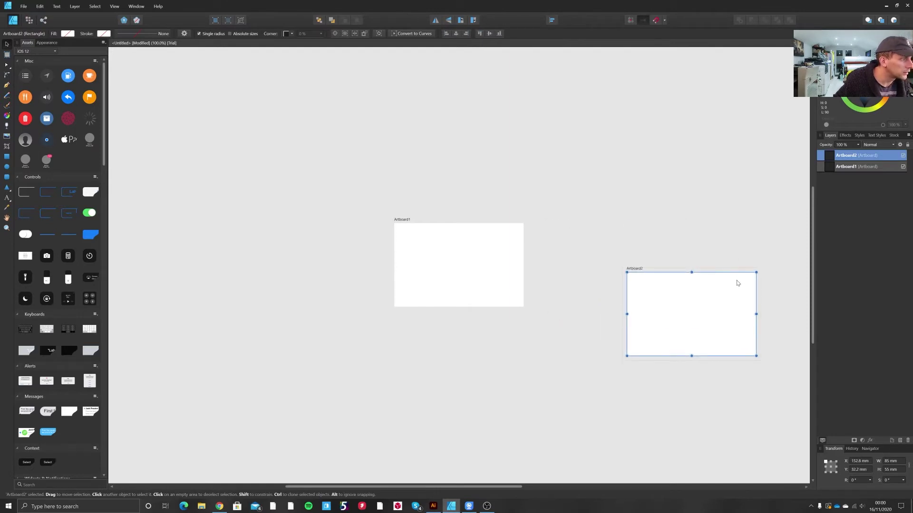
key("ctrl+z")
left_click(573, 198)
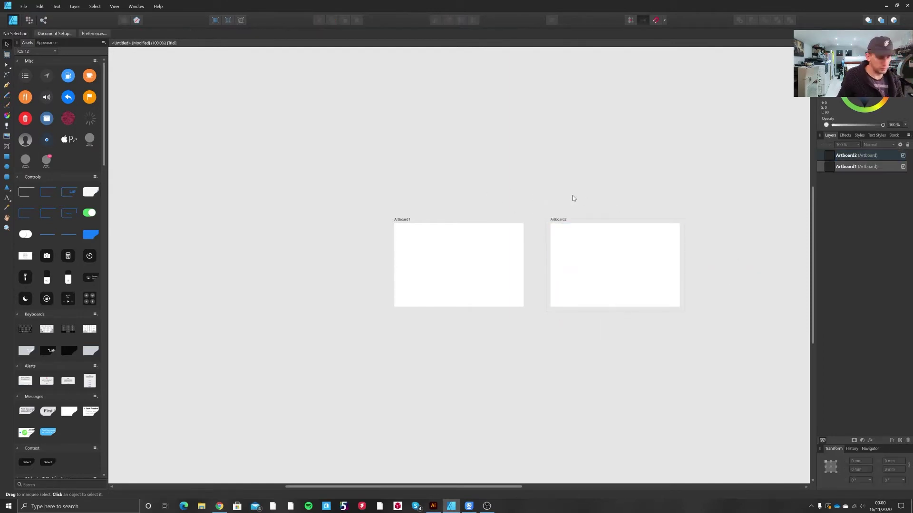
key("ctrl+v")
- Position the pasted logo design over Artboard2 and drag a copy onto Artboard1
left_click_drag(605, 263, 679, 315)
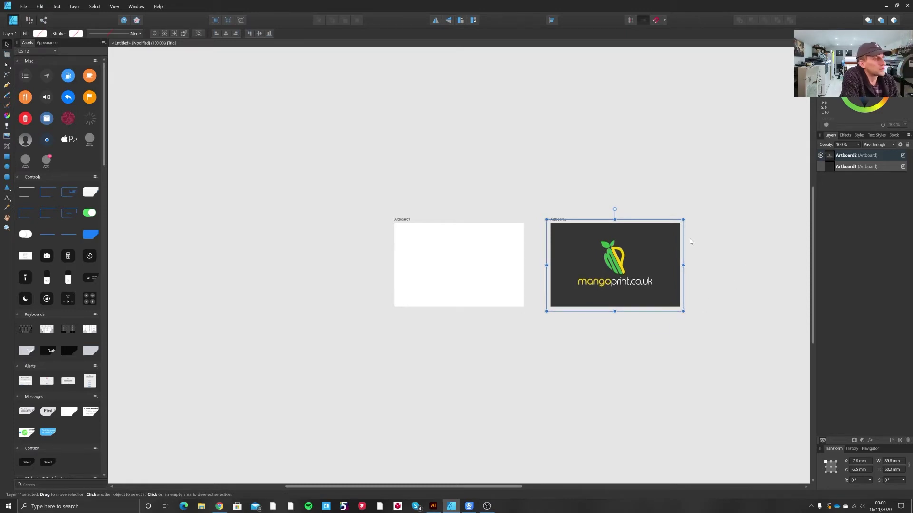
left_click(694, 198)
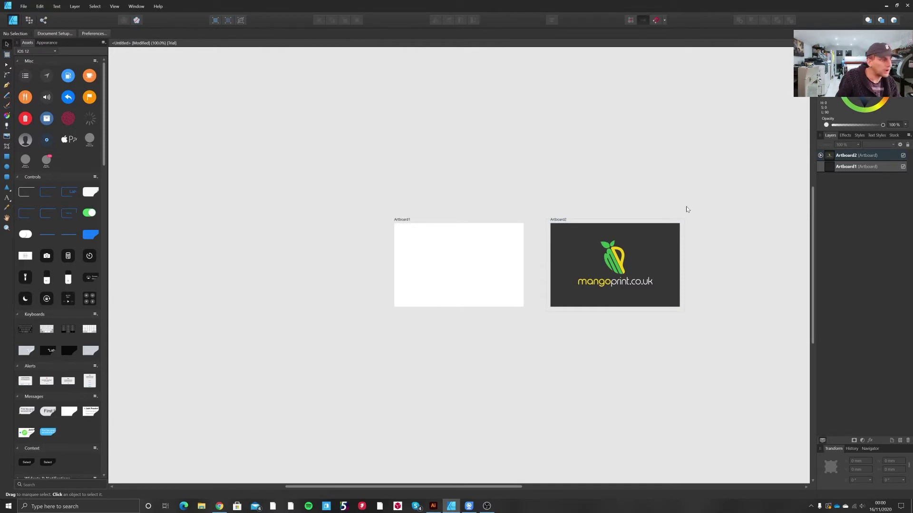
left_click(616, 259)
left_click_drag(615, 259, 526, 312)
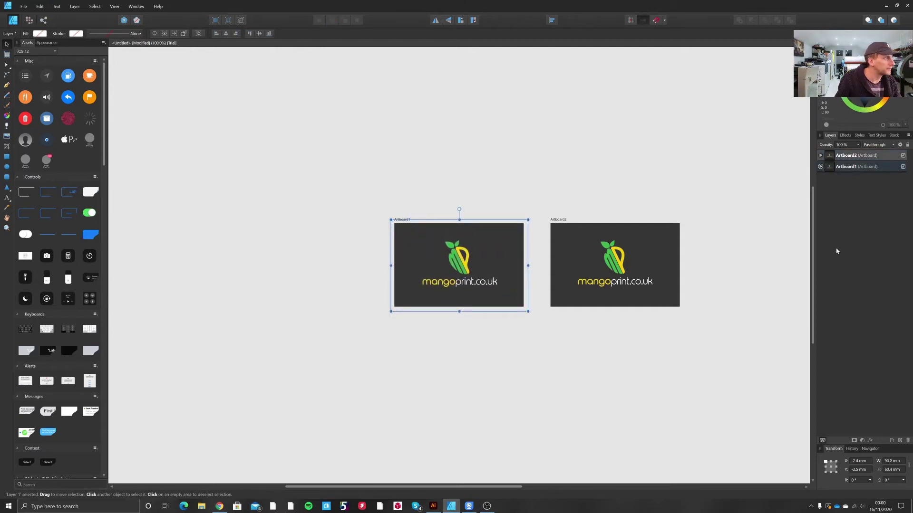
- In Layers, move each artboard's design layer out above its artboard so it extends into the bleed
left_click(820, 155)
left_click(832, 169)
left_click_drag(832, 169, 836, 155)
left_click(820, 177)
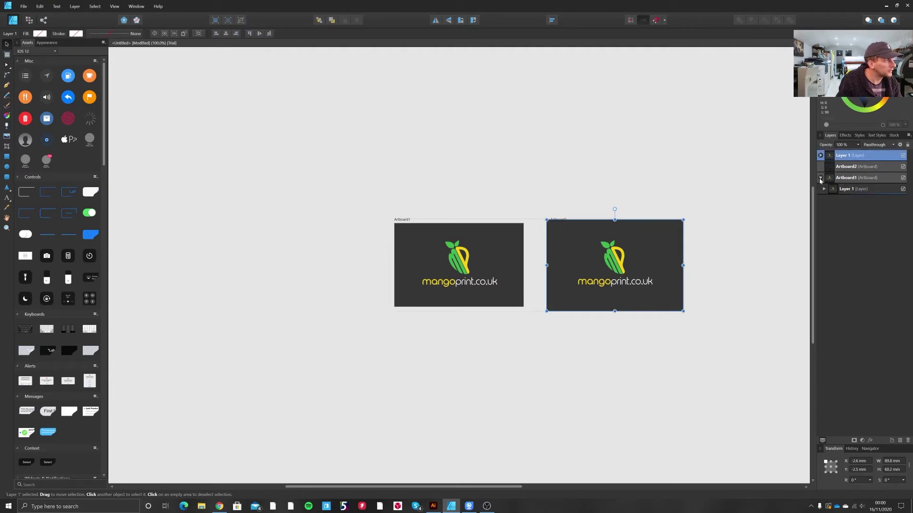
left_click(835, 189)
left_click_drag(834, 181, 835, 177)
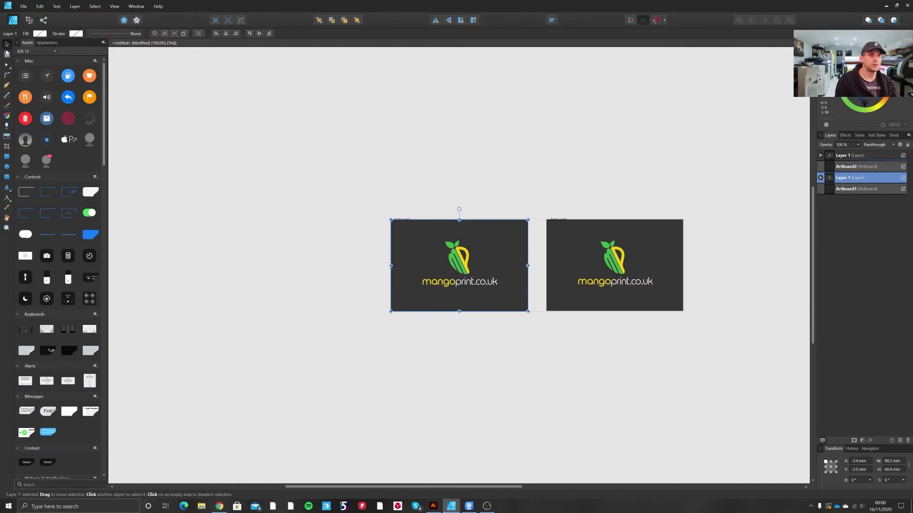
left_click(147, 102)
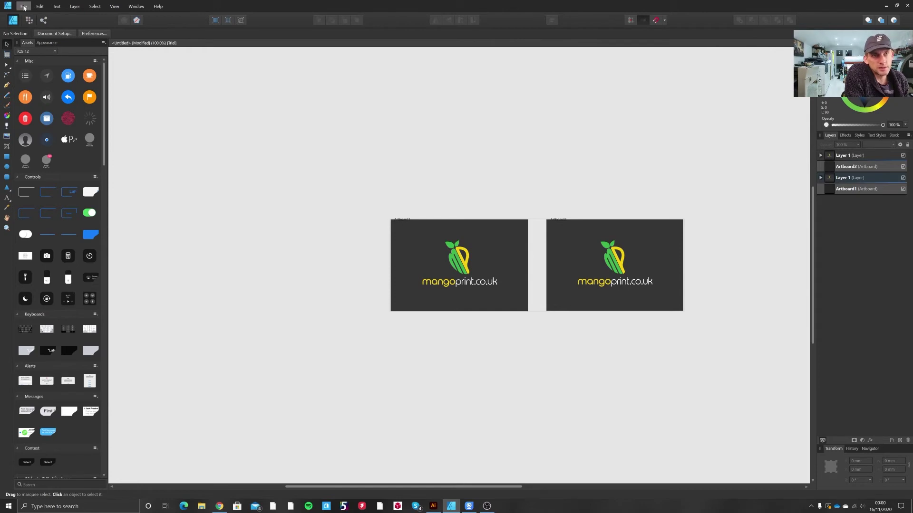
- Export as PDF using the PDF (press ready) preset with printer's marks included
left_click(24, 7)
left_click(81, 133)
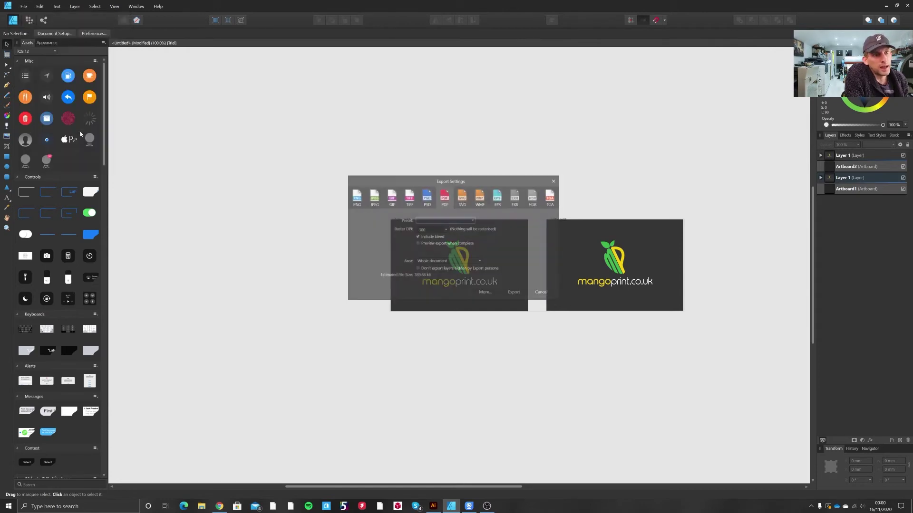
left_click(452, 221)
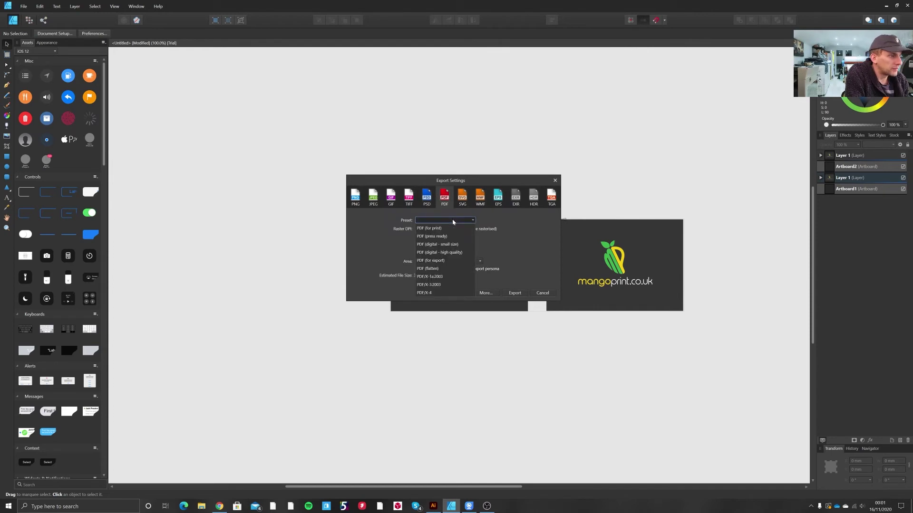
left_click(455, 237)
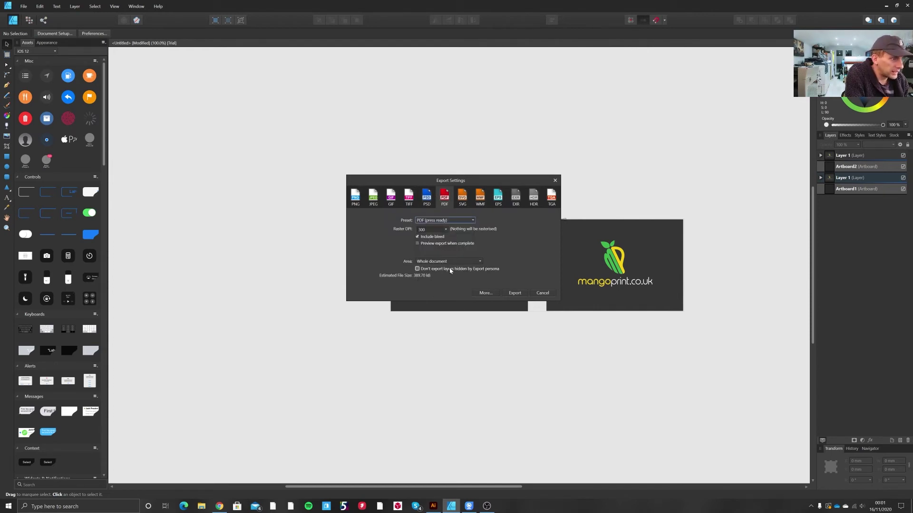
left_click(485, 293)
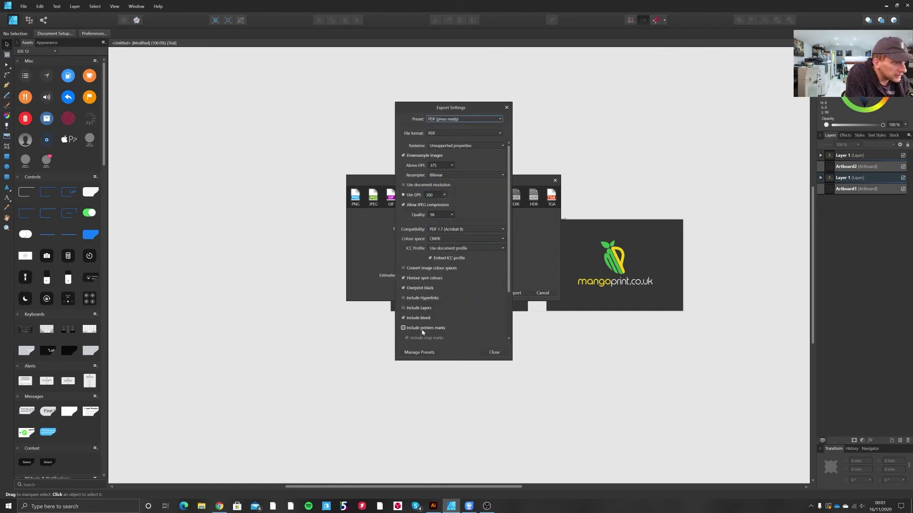
left_click(424, 330)
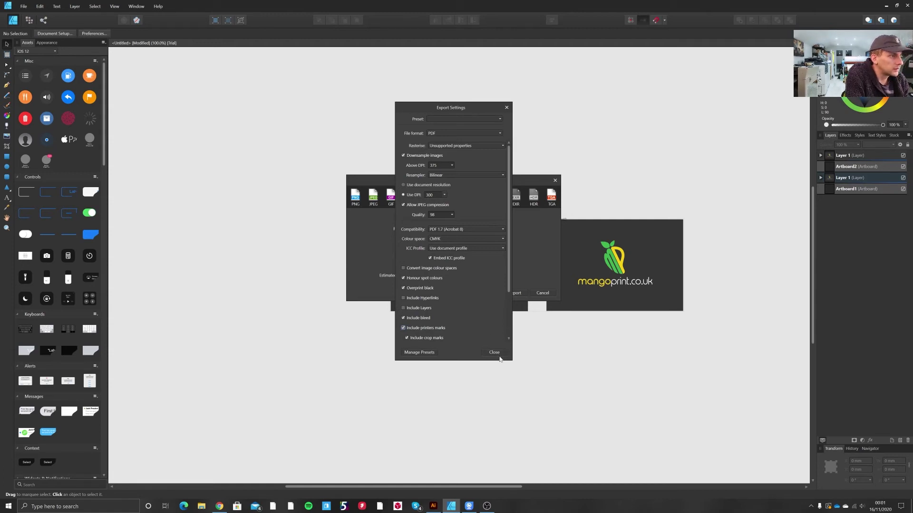
left_click(498, 356)
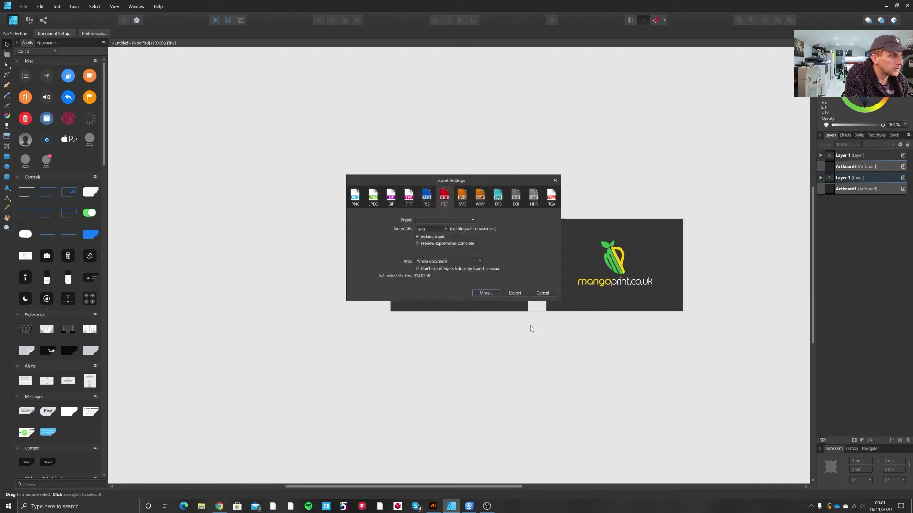
left_click(513, 293)
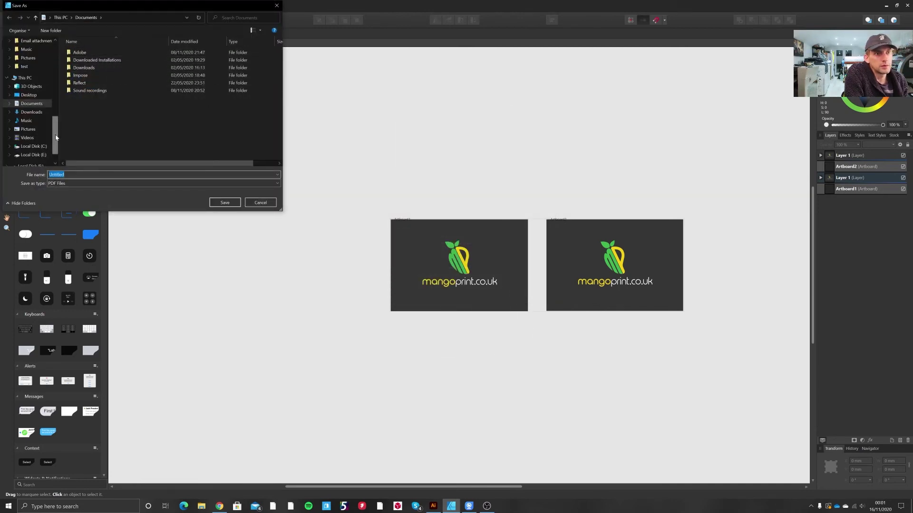
- Save the exported PDF to the Desktop with the file name demo
scroll(55, 138, "up", 5)
left_click(28, 55)
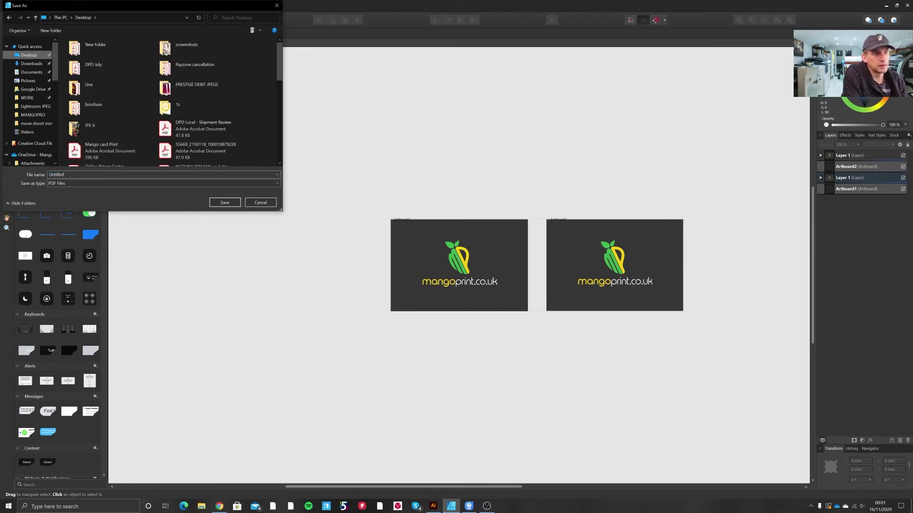
double_click(56, 174)
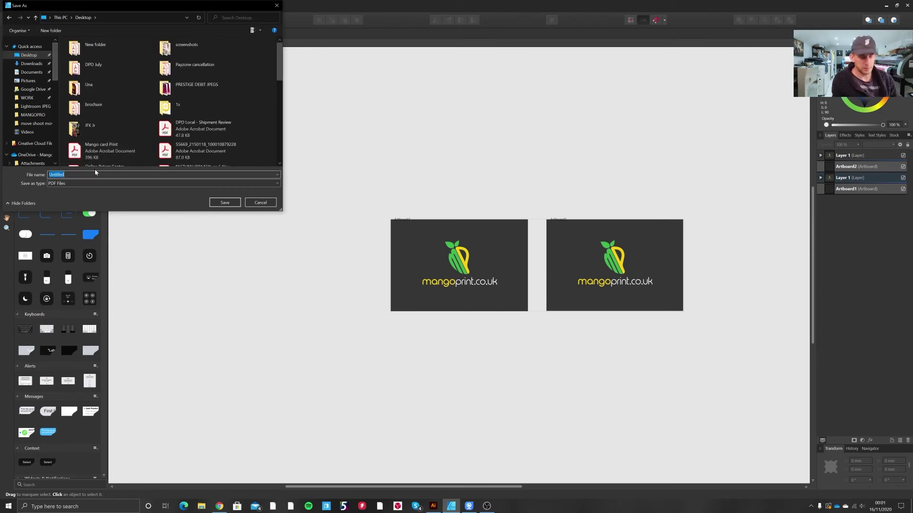
type("demo")
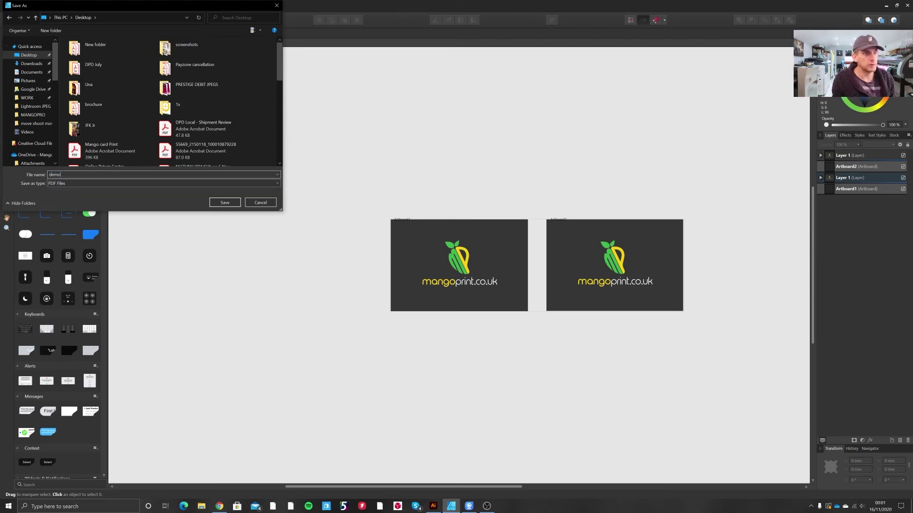
left_click(231, 204)
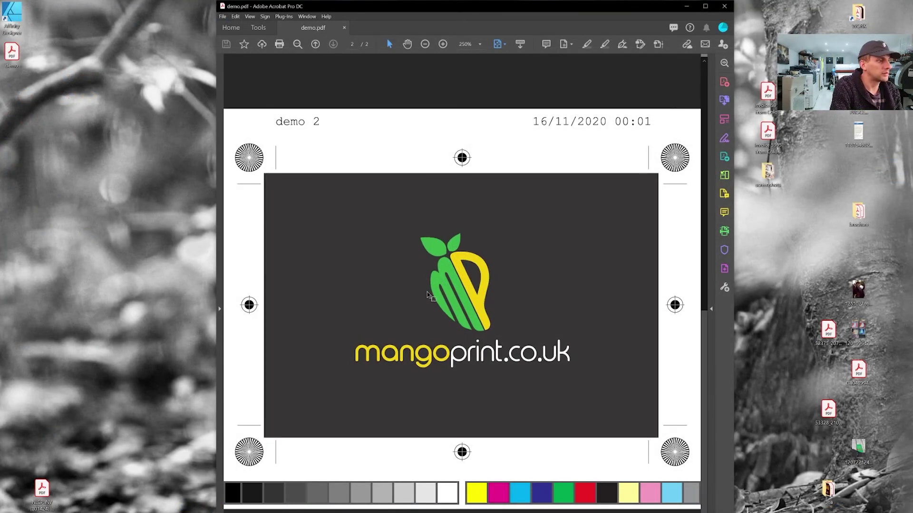
- Scroll between pages 1 and 2 of demo.pdf to inspect crop marks, registration targets and colour bars
scroll(428, 295, "down", 1)
scroll(423, 287, "up", 1)
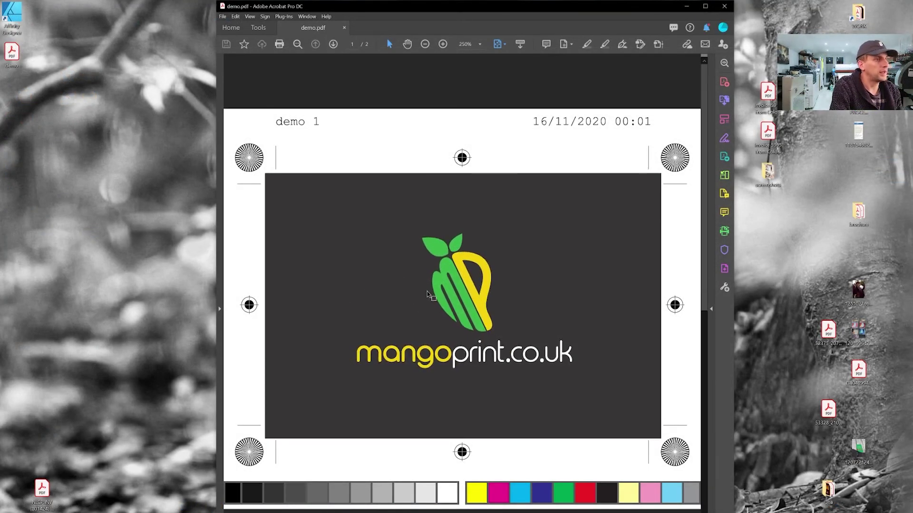
scroll(422, 281, "down", 1)
scroll(421, 278, "up", 1)
scroll(419, 276, "down", 1)
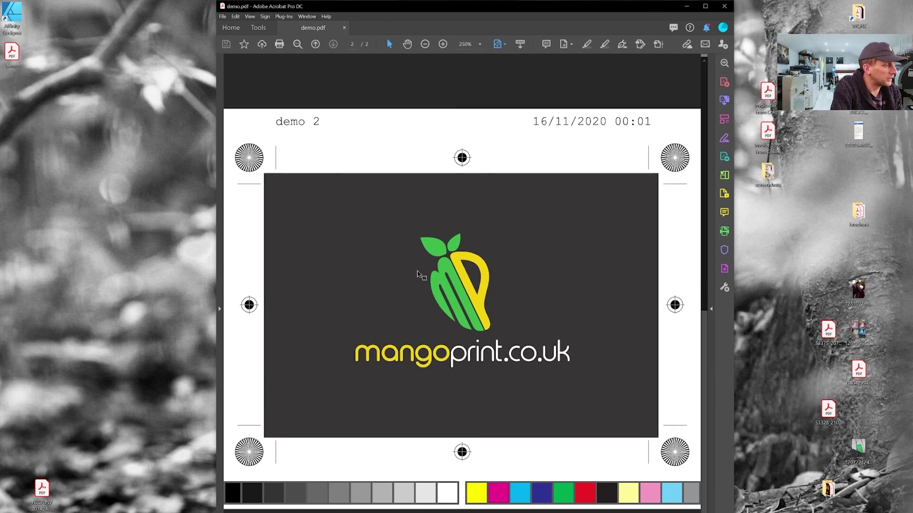
scroll(421, 275, "up", 1)
scroll(421, 275, "down", 1)
scroll(421, 274, "up", 1)
scroll(420, 275, "down", 1)
scroll(417, 272, "up", 1)
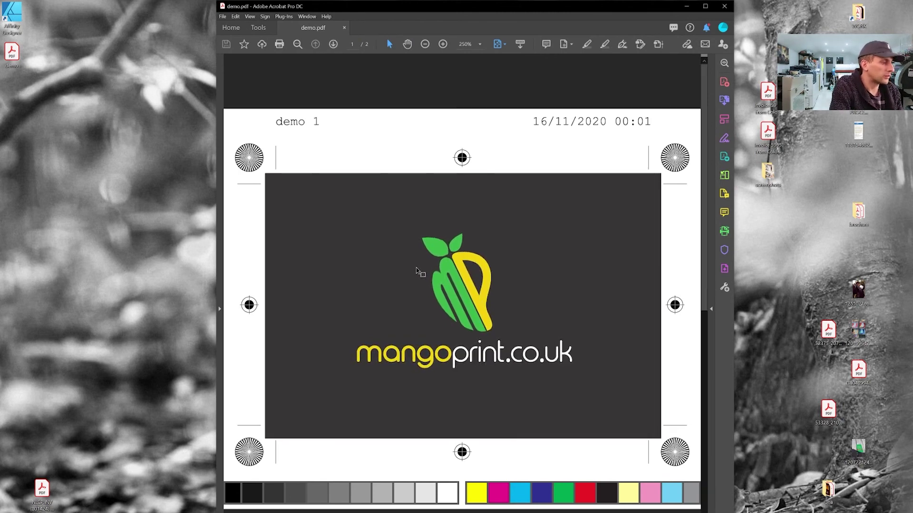